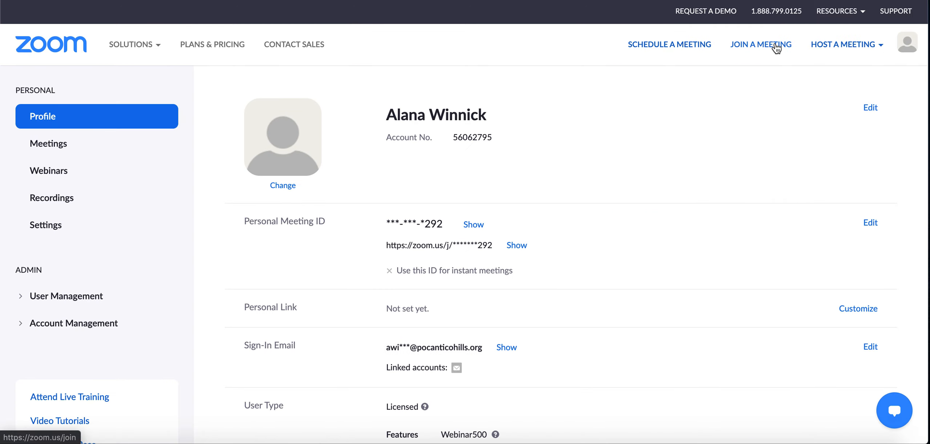
# Step: Start scheduling a new meeting from the meetings list and set its topic to "Math Lesson"
pyautogui.click(47, 148)
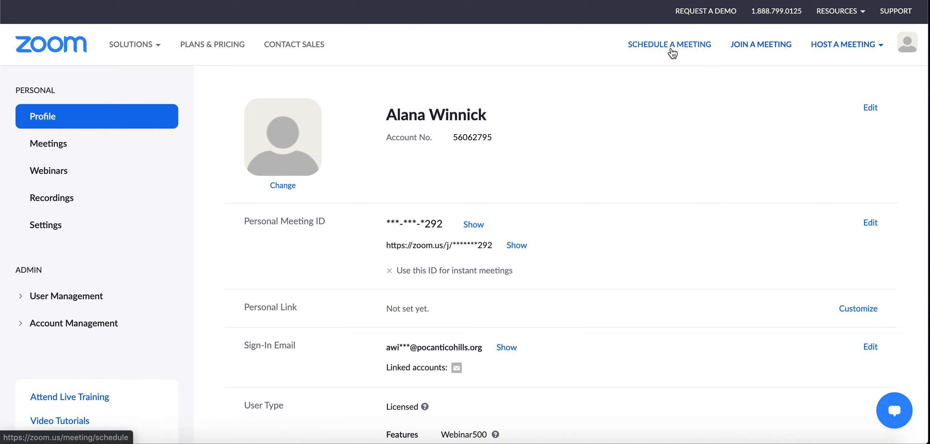
pyautogui.click(66, 152)
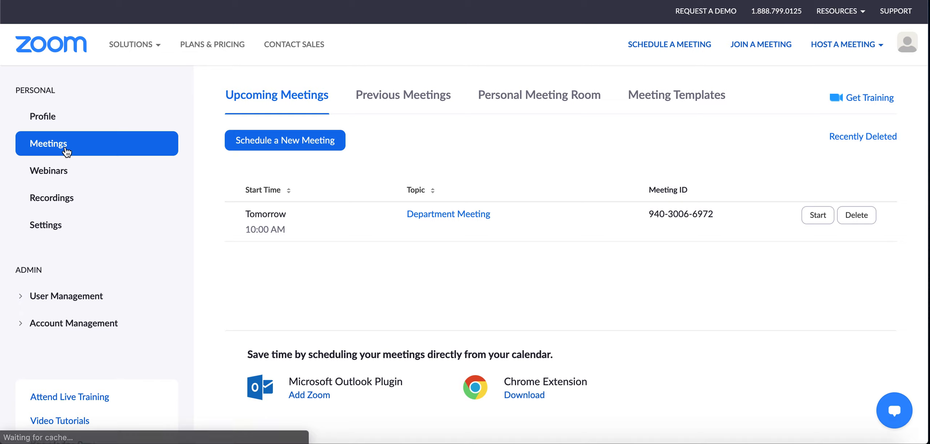
pyautogui.click(290, 149)
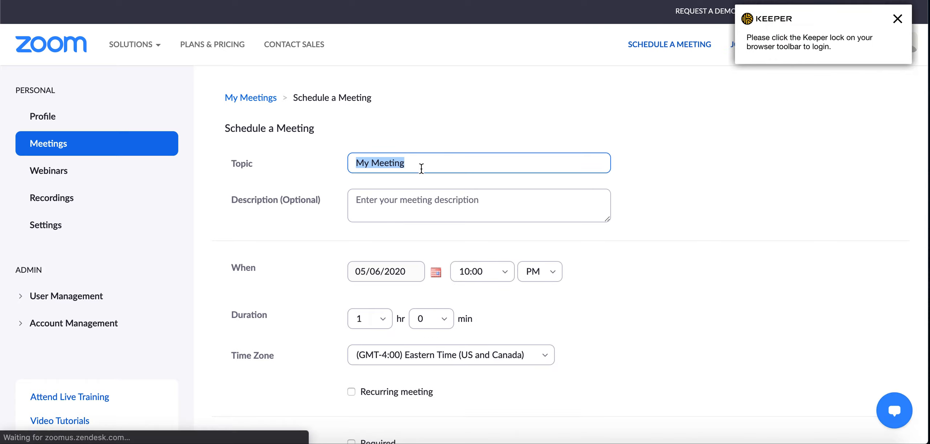
pyautogui.write('Math ')
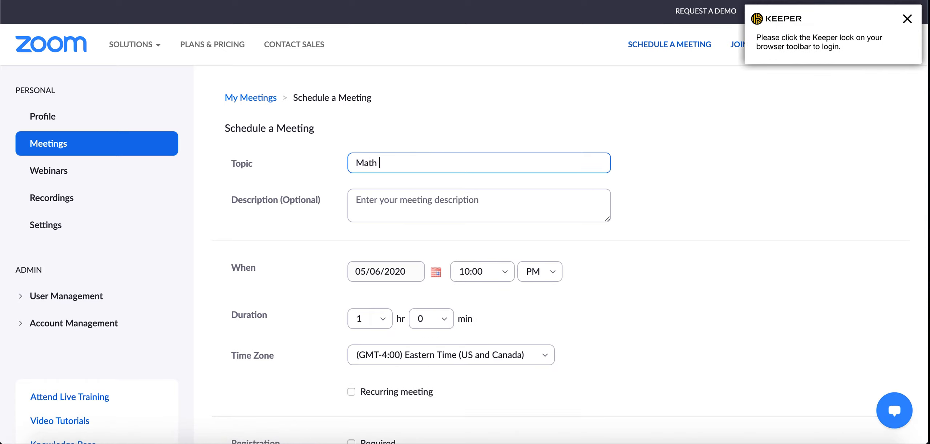
pyautogui.write('Lasson')
# Step: Set the meeting's start to 05/07/2020 at 1:00 PM
pyautogui.scroll(-2, 426, 213)
pyautogui.click(438, 227)
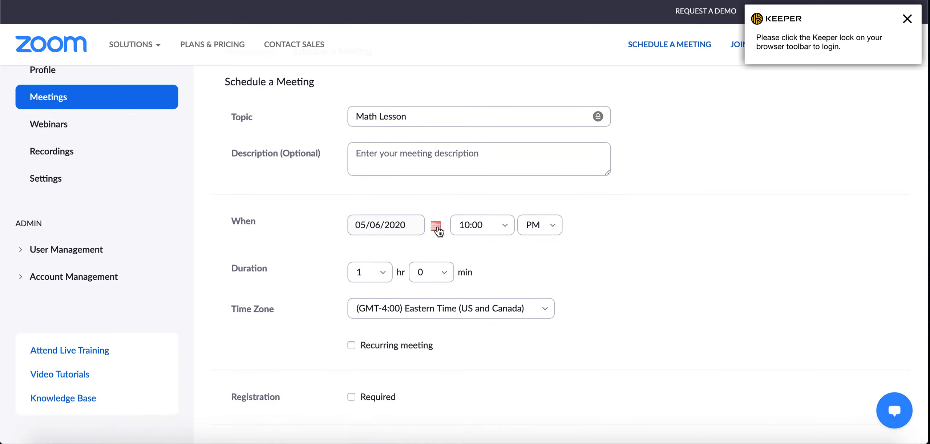
pyautogui.click(427, 291)
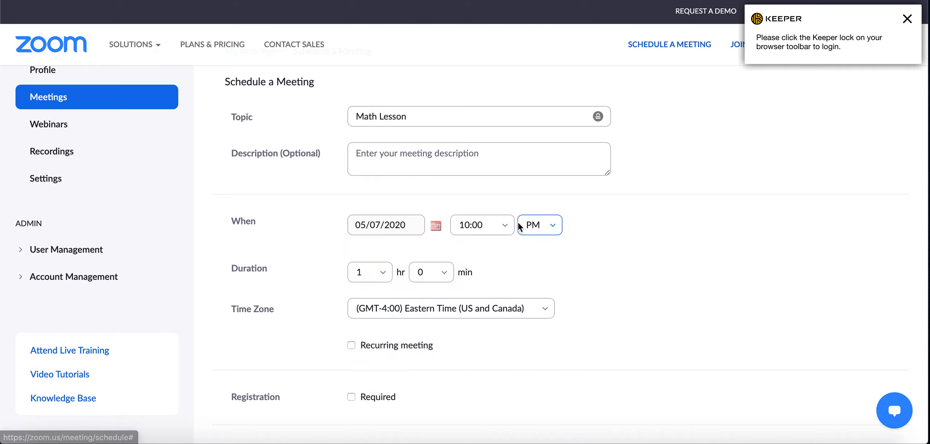
pyautogui.click(507, 226)
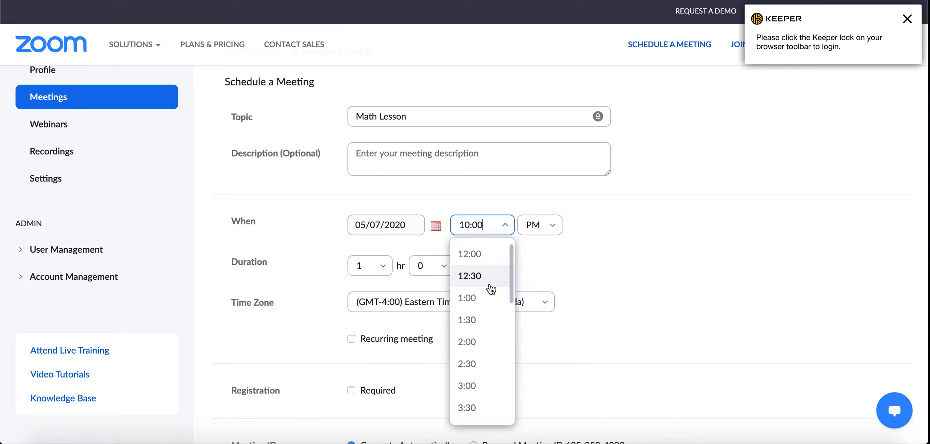
pyautogui.click(468, 296)
pyautogui.click(550, 225)
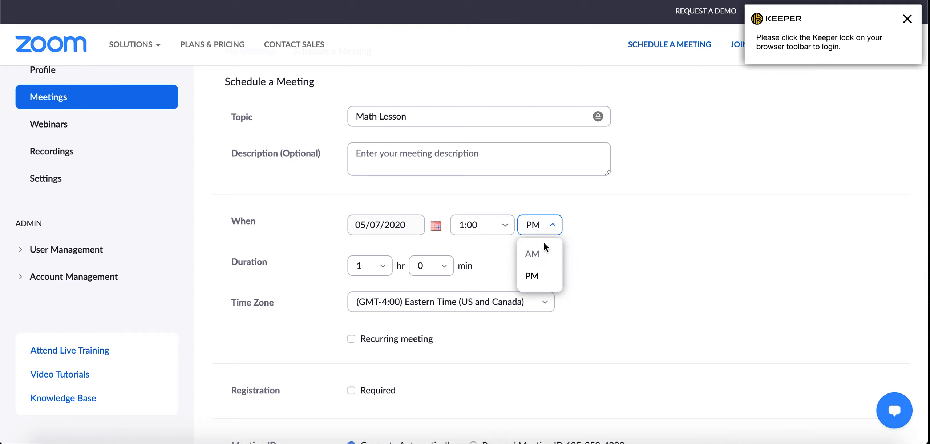
pyautogui.click(583, 218)
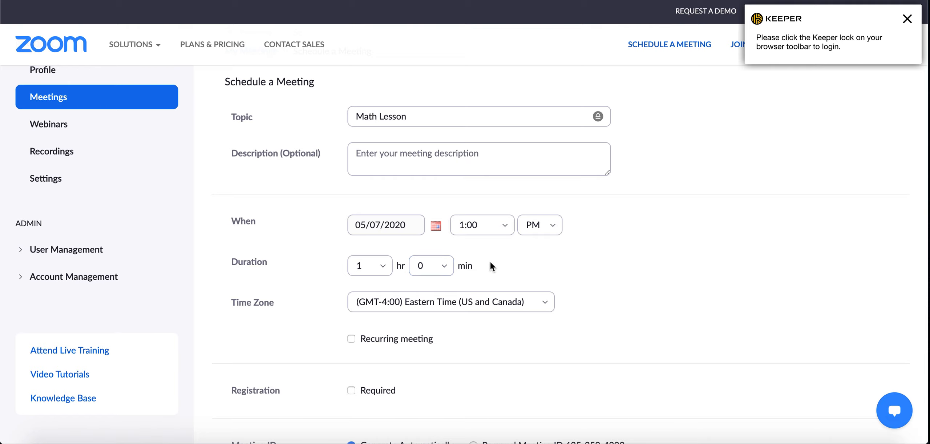
# Step: Make the meeting recurring with a weekly recurrence, and add and remove Tuesday as an extra day
pyautogui.scroll(-1, 490, 262)
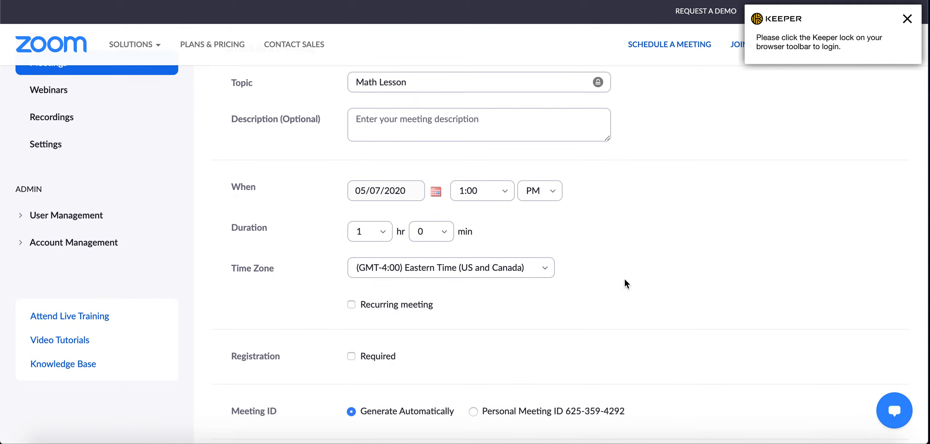
pyautogui.scroll(-2, 626, 283)
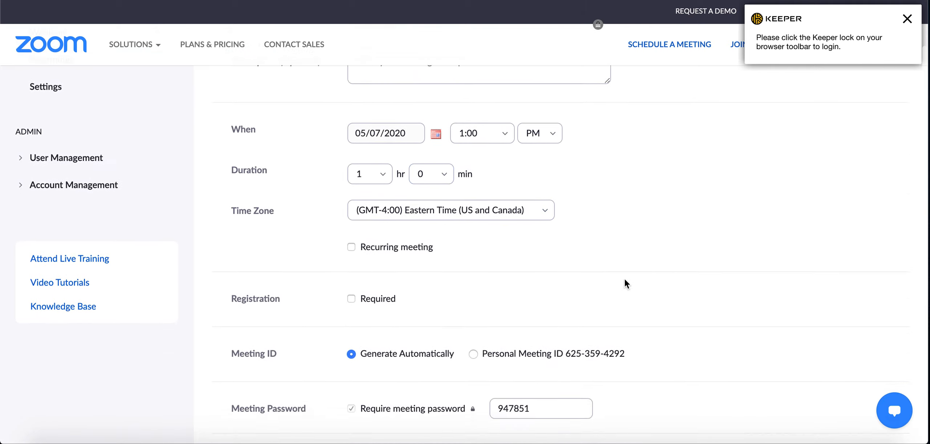
pyautogui.click(352, 242)
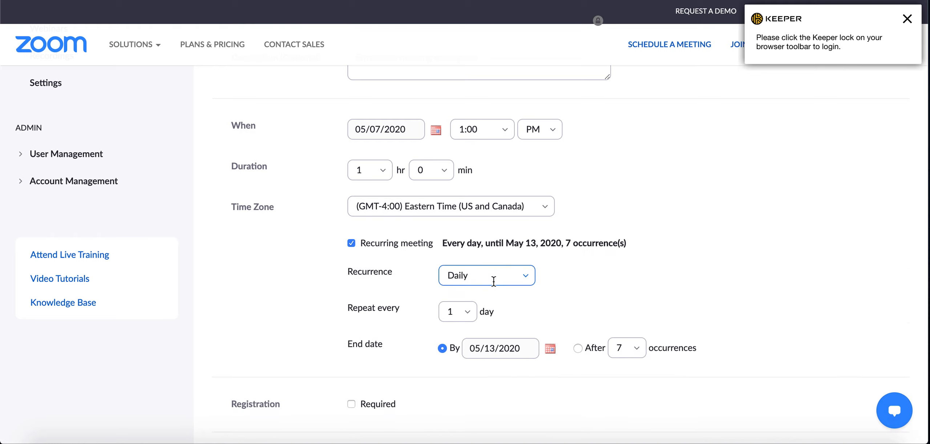
pyautogui.click(528, 279)
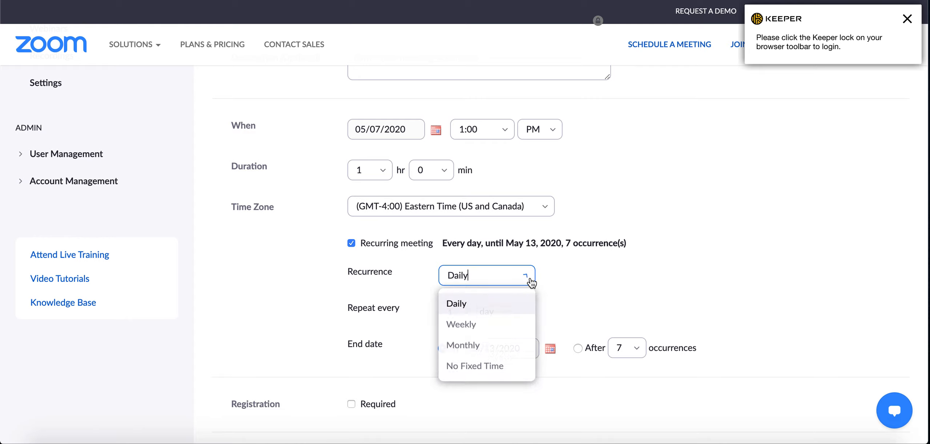
pyautogui.click(500, 332)
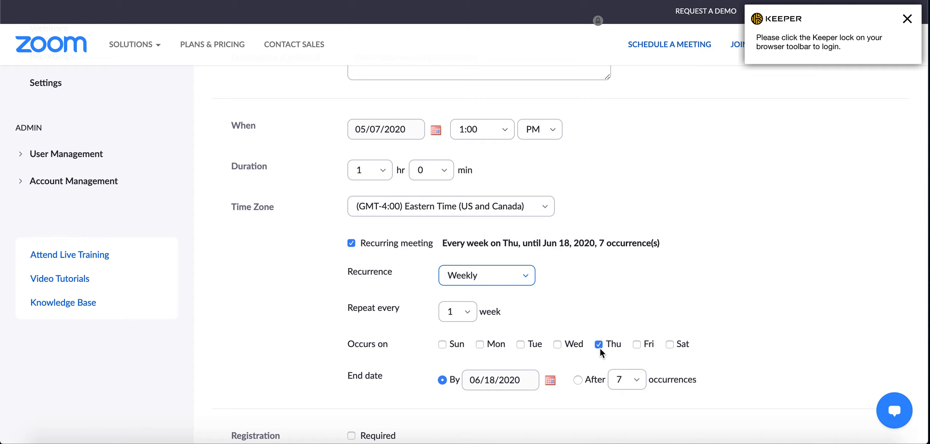
pyautogui.click(529, 279)
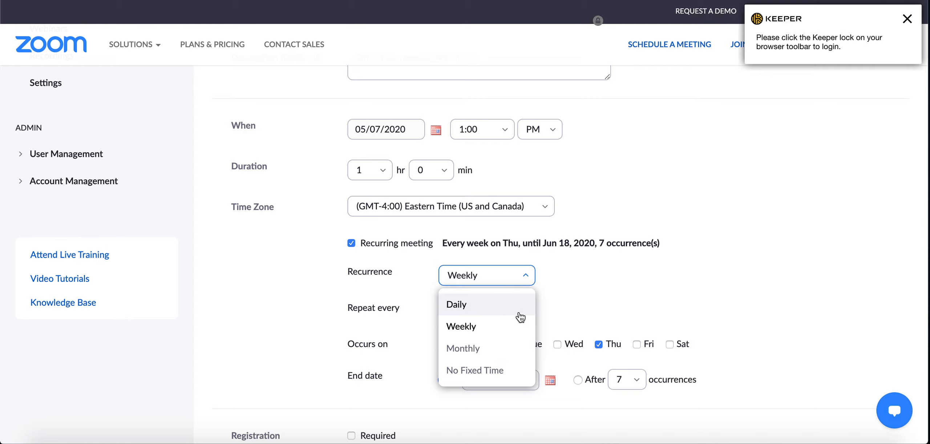
pyautogui.click(512, 329)
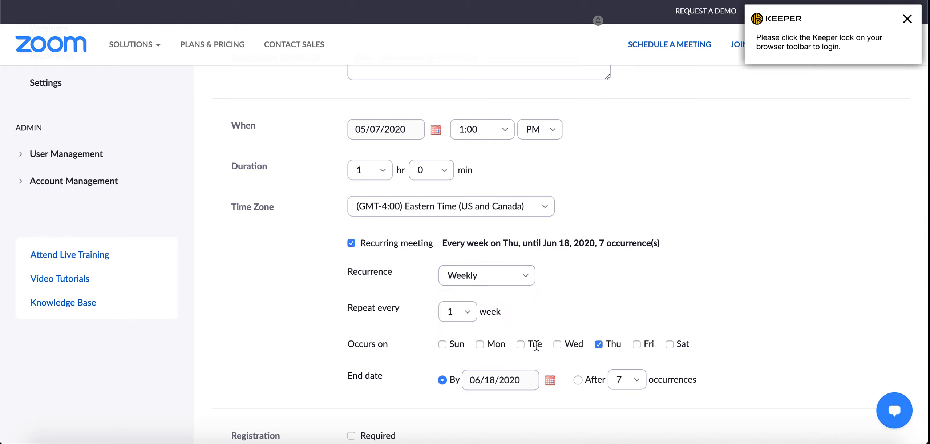
pyautogui.click(521, 344)
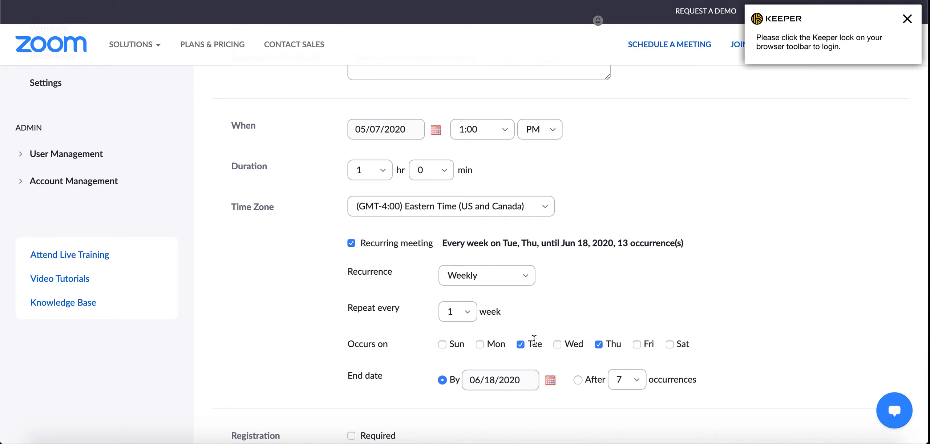
pyautogui.click(521, 345)
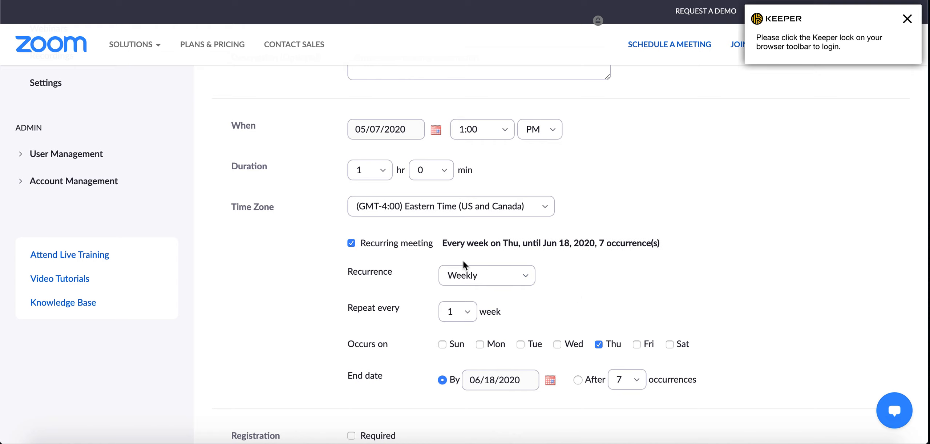
# Step: Set the recurrence's end date to 06/25/2020 and turn the recurring meeting option back off
pyautogui.scroll(-2, 463, 260)
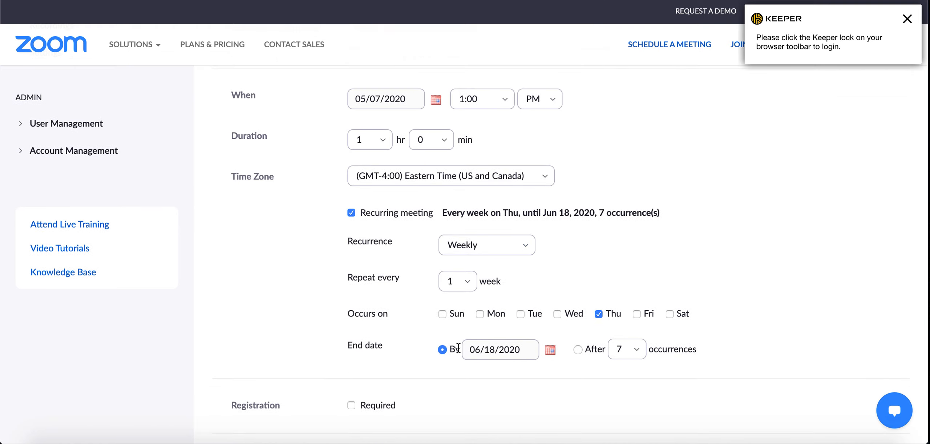
pyautogui.click(550, 350)
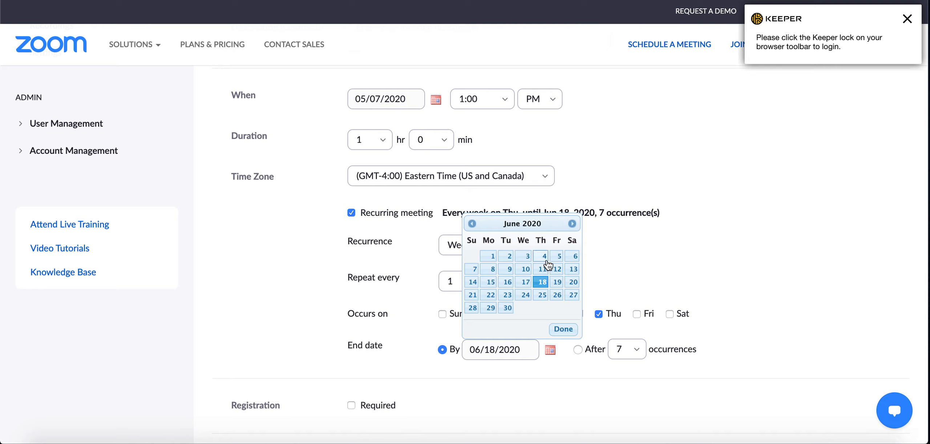
pyautogui.click(541, 296)
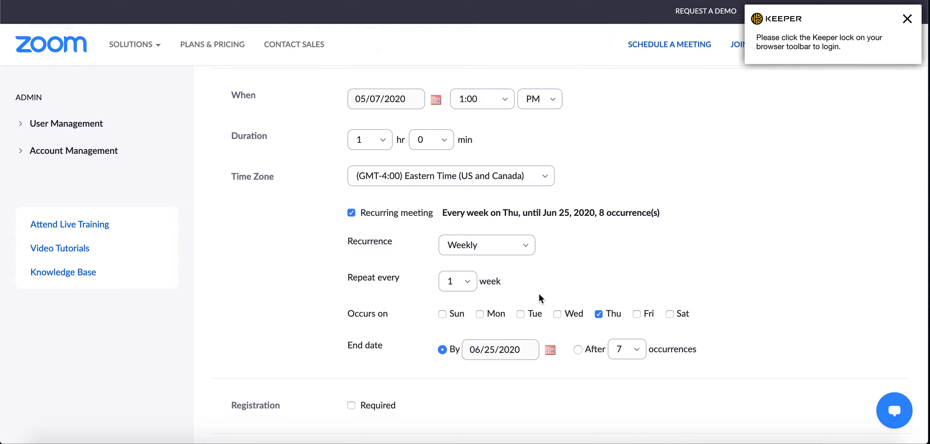
pyautogui.scroll(-1, 539, 295)
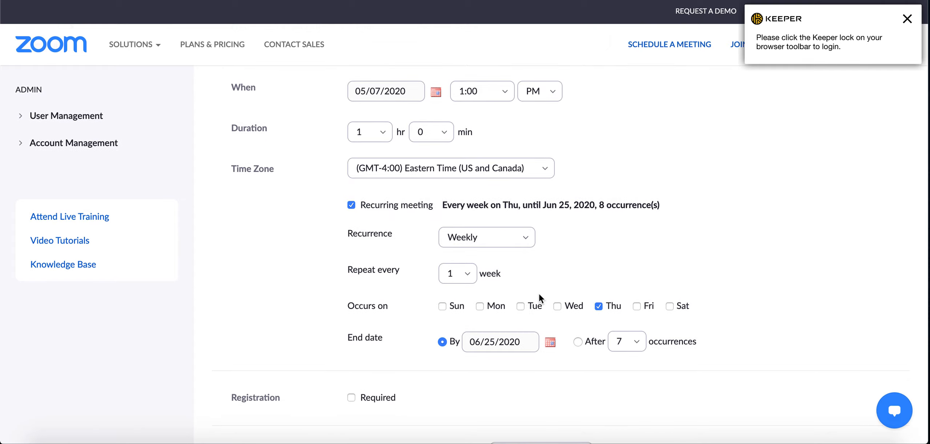
pyautogui.click(352, 205)
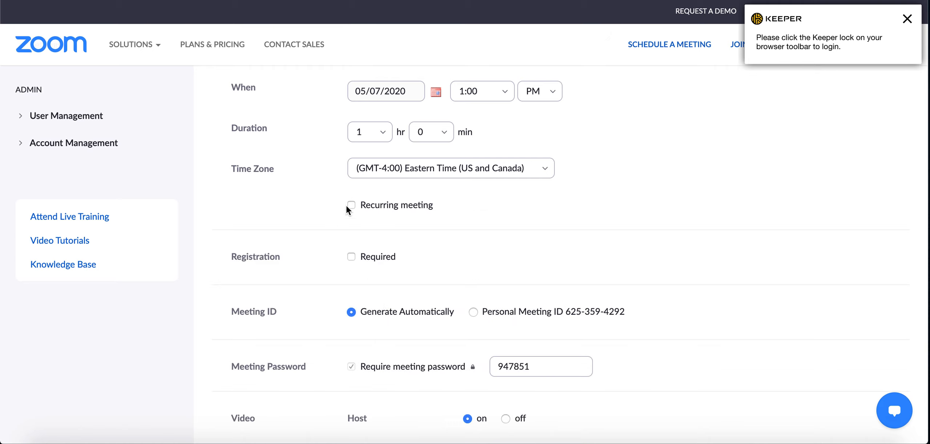
# Step: Review the meeting form's registration, meeting ID, password, video, audio, meeting options and alternative hosts settings
pyautogui.scroll(3, 327, 216)
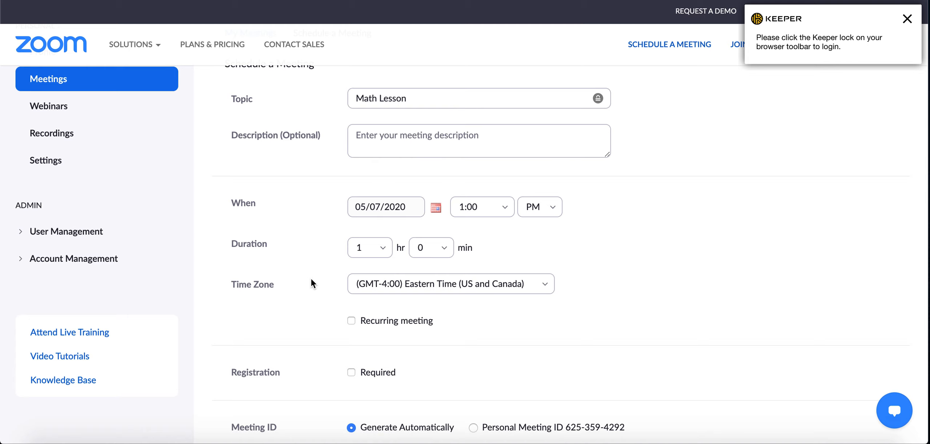
pyautogui.scroll(-3, 311, 278)
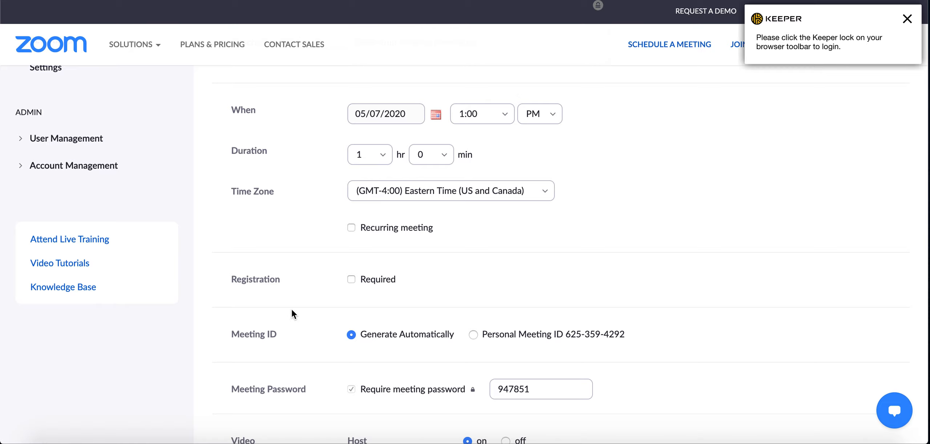
pyautogui.scroll(-1, 332, 262)
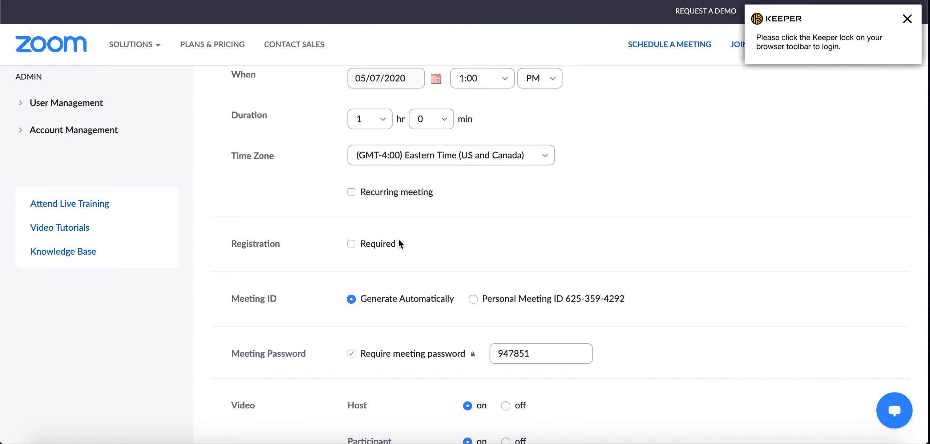
pyautogui.scroll(-1, 400, 244)
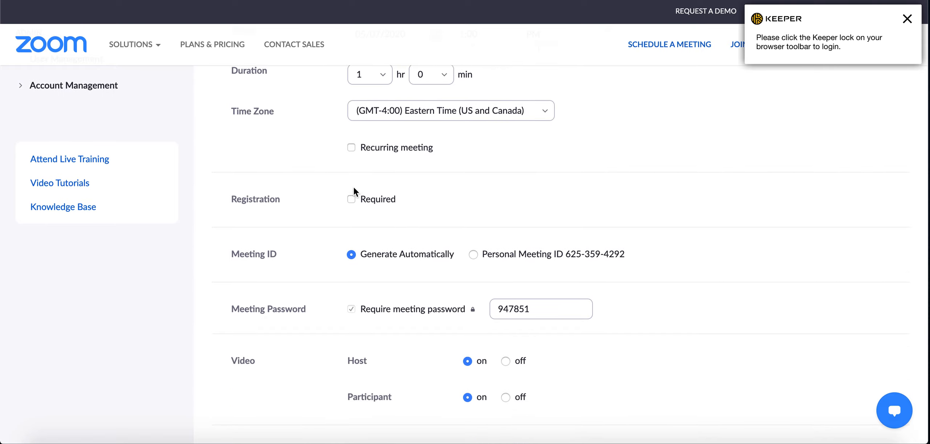
pyautogui.scroll(-1, 298, 277)
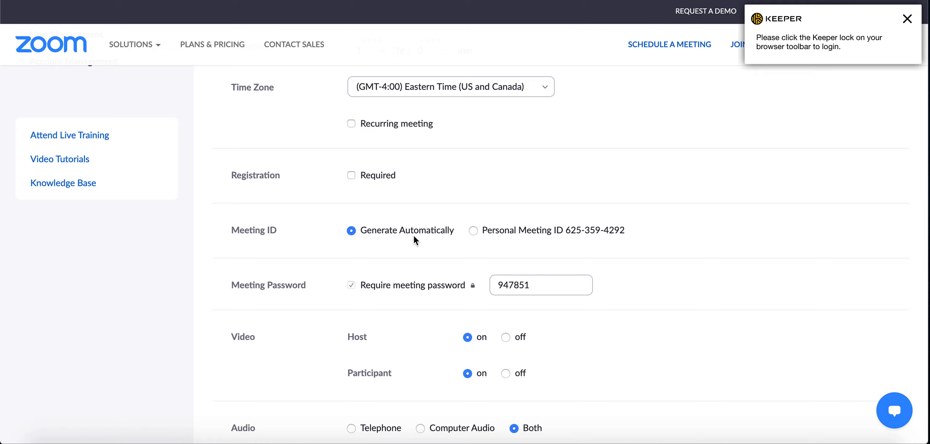
pyautogui.scroll(-1, 413, 235)
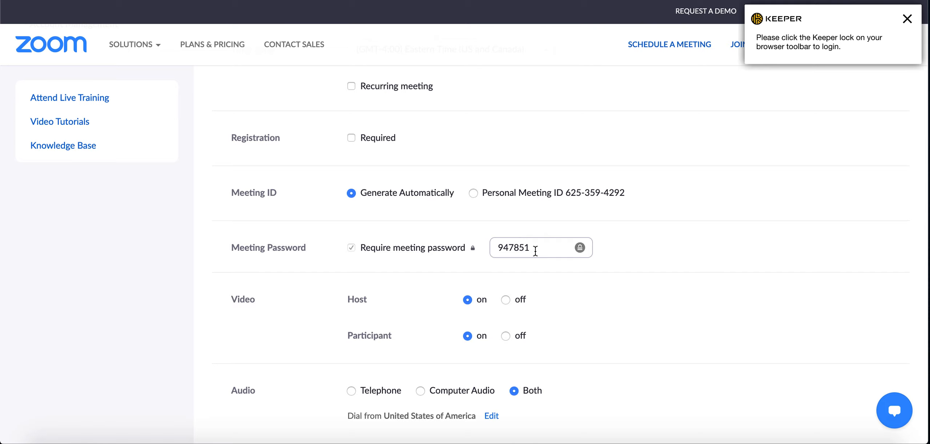
pyautogui.scroll(-1, 535, 251)
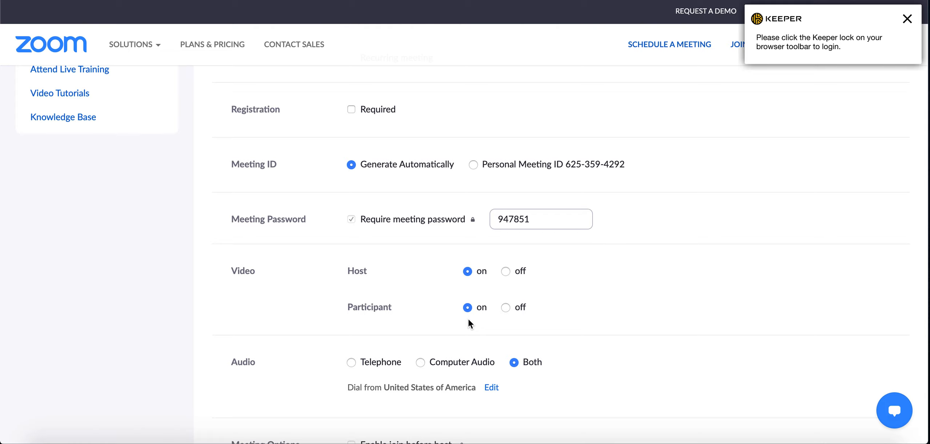
pyautogui.scroll(-3, 469, 320)
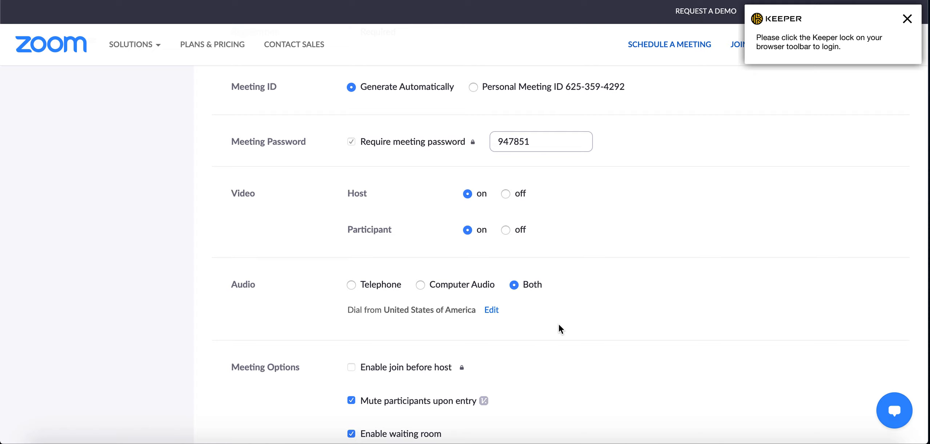
pyautogui.scroll(-2, 560, 329)
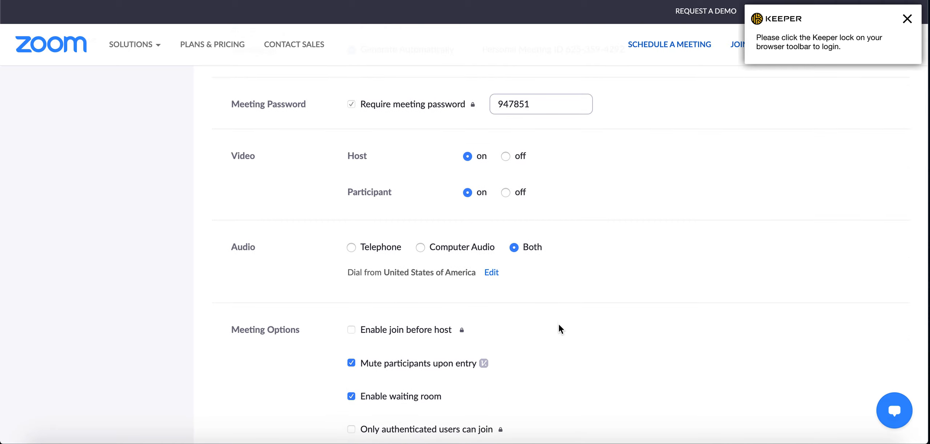
pyautogui.scroll(-4, 559, 326)
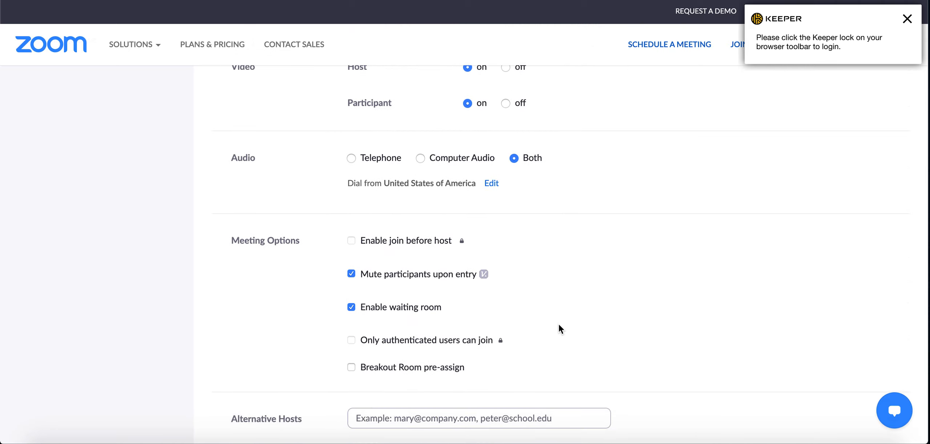
pyautogui.scroll(-1, 559, 327)
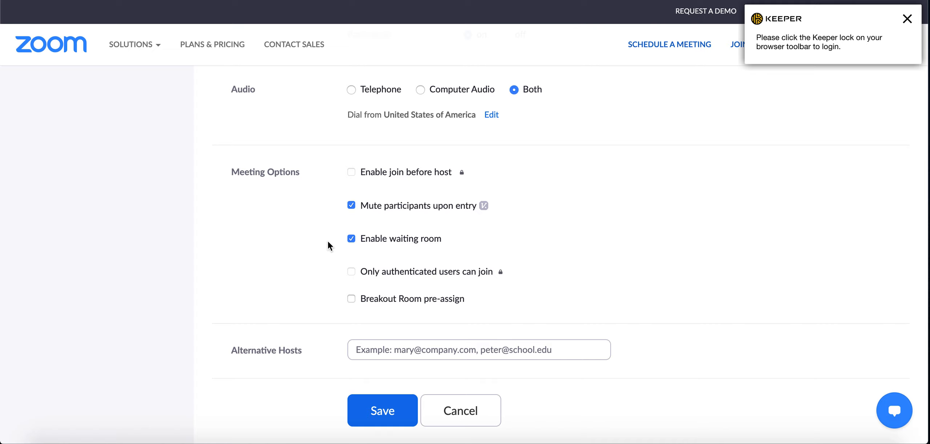
pyautogui.scroll(-2, 328, 246)
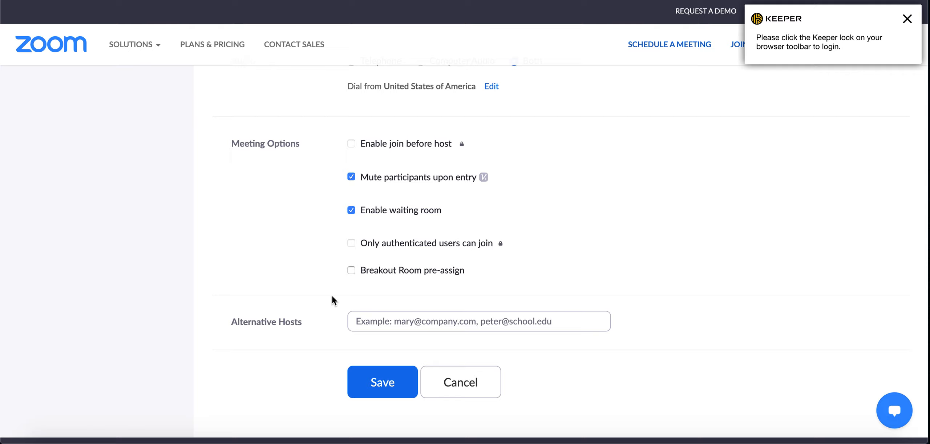
# Step: Check the meeting form once more from the date settings to the alternative hosts and save the Math Lesson meeting
pyautogui.scroll(-1, 331, 295)
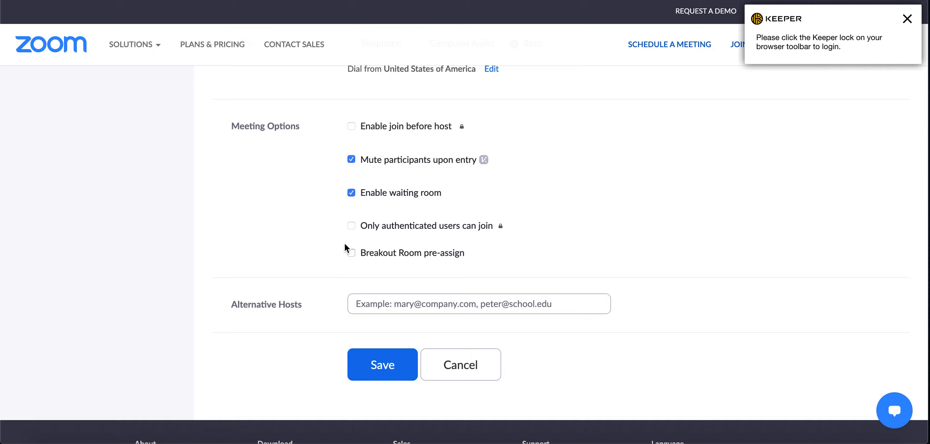
pyautogui.scroll(10, 345, 243)
pyautogui.scroll(6, 346, 247)
pyautogui.scroll(-2, 345, 248)
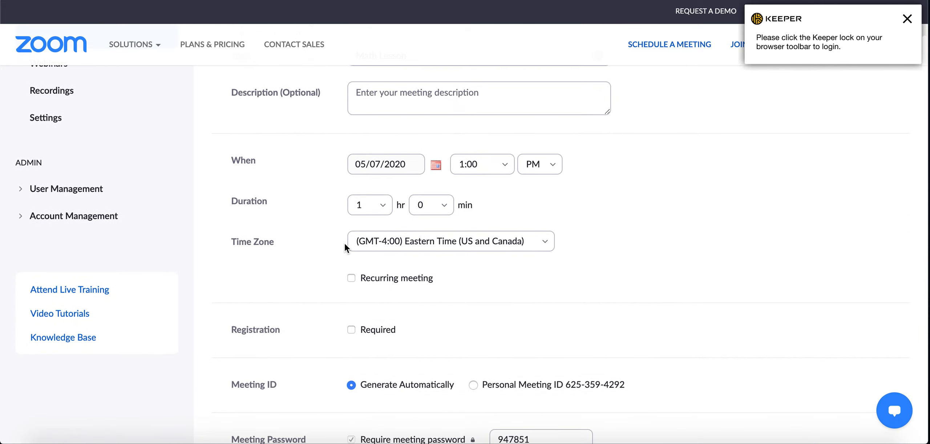
pyautogui.scroll(-7, 344, 243)
pyautogui.scroll(-5, 344, 242)
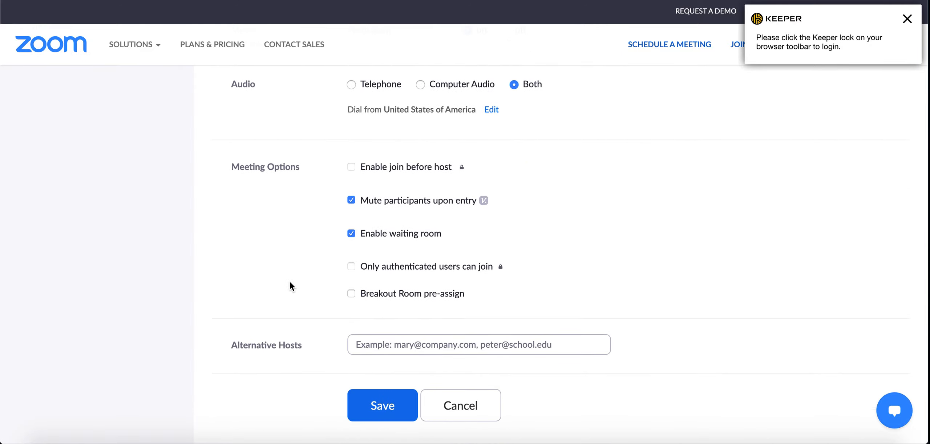
pyautogui.scroll(-1, 290, 283)
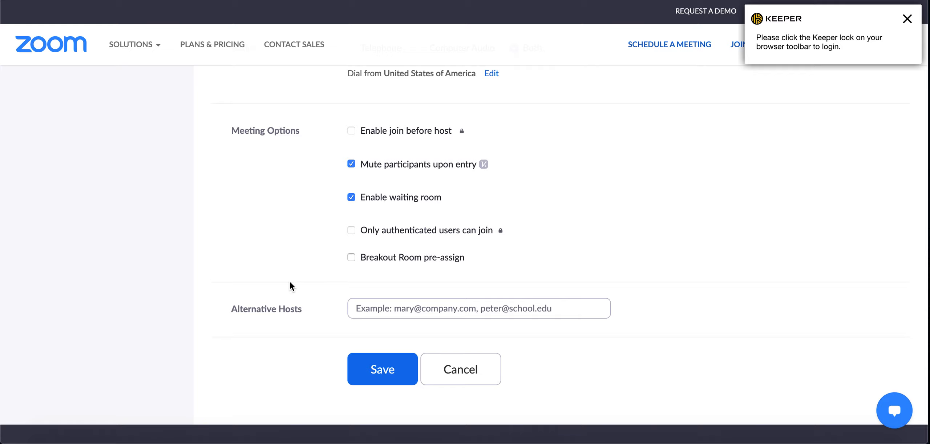
pyautogui.click(367, 364)
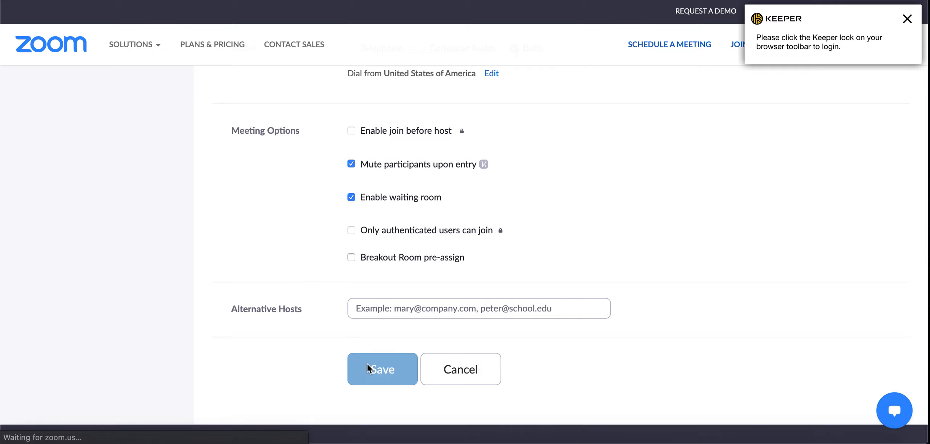
# Step: Review the saved meeting's details, from the calendar links and join URL to the video, audio and meeting options
pyautogui.scroll(-1, 334, 351)
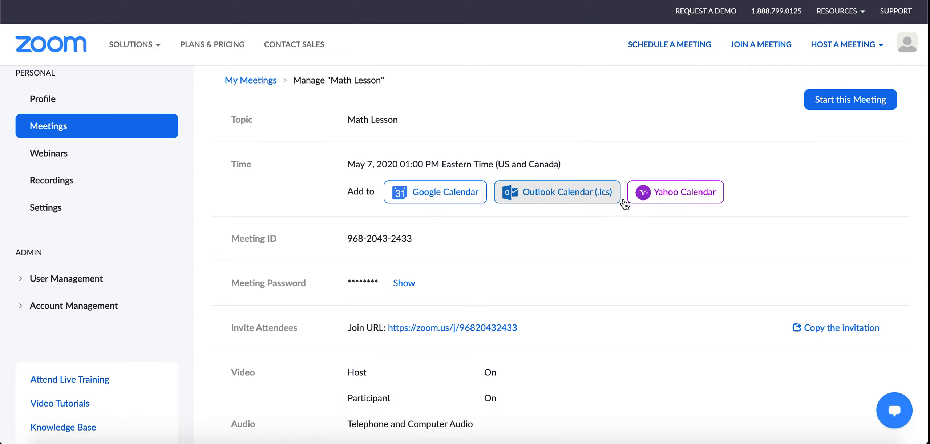
pyautogui.scroll(-1, 605, 285)
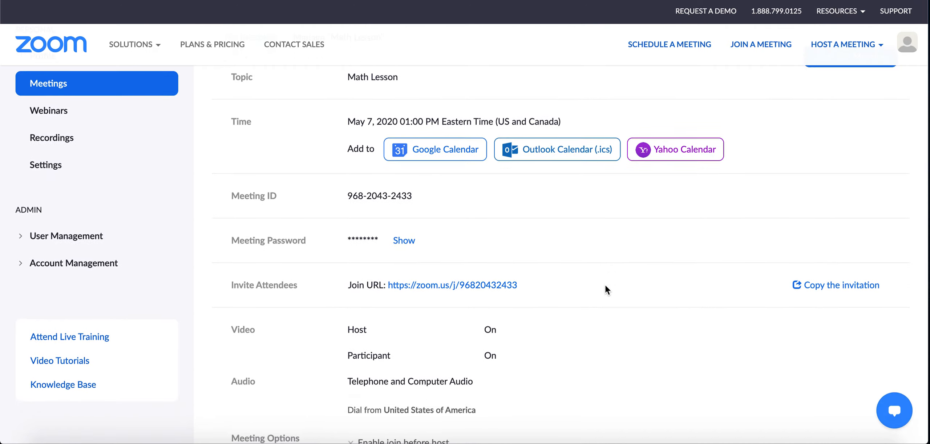
pyautogui.scroll(-4, 606, 290)
pyautogui.scroll(-4, 605, 286)
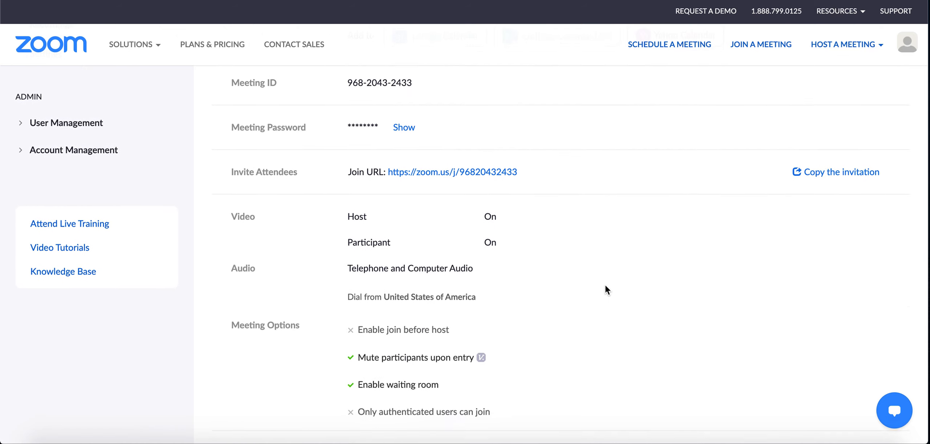
pyautogui.scroll(-3, 474, 224)
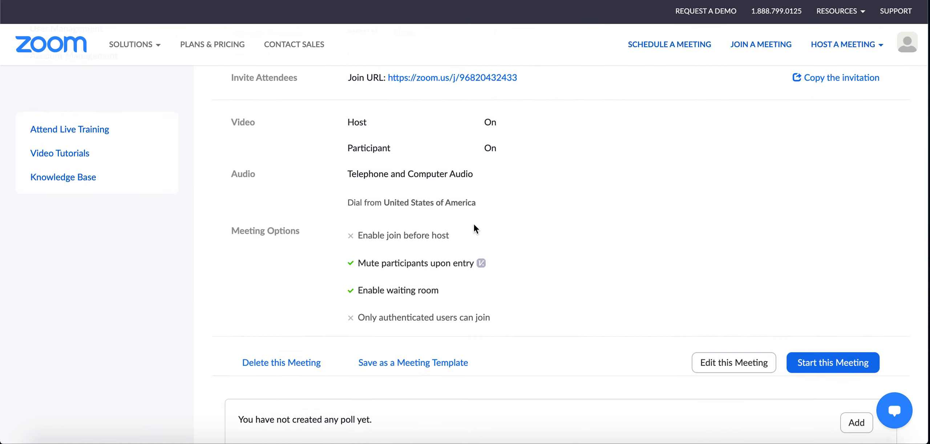
pyautogui.scroll(1, 473, 224)
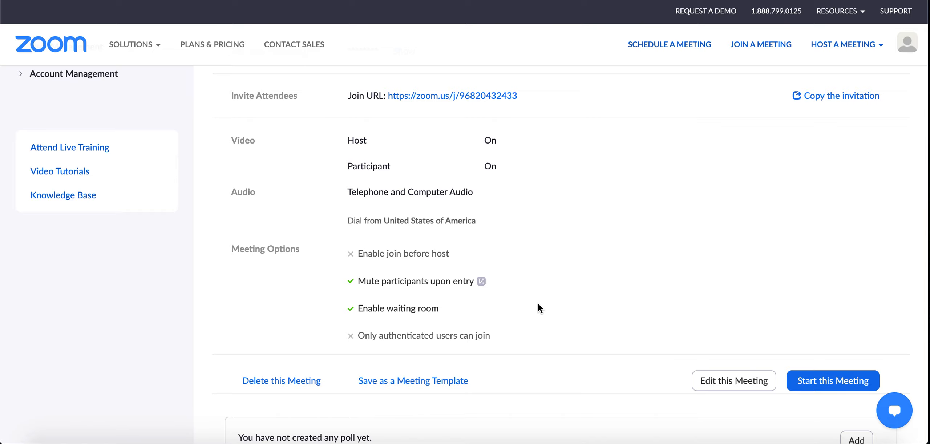
pyautogui.scroll(1, 538, 305)
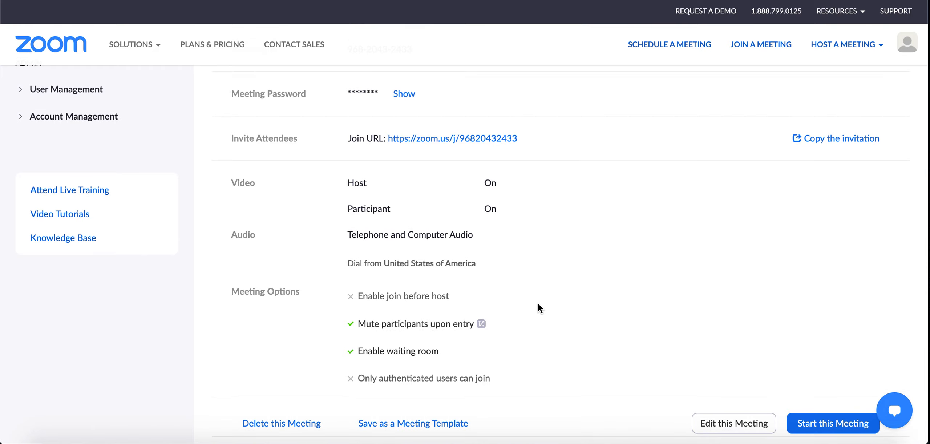
# Step: Open the Math Lesson meeting's invitation and copy its full text to the clipboard
pyautogui.click(840, 141)
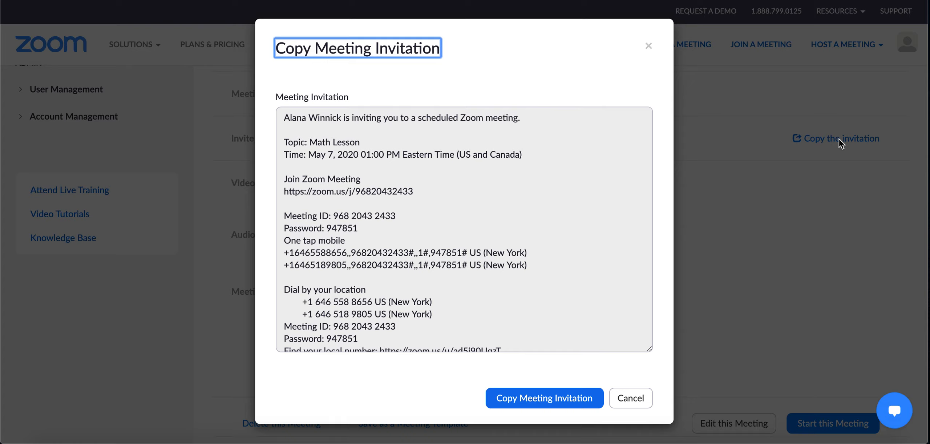
pyautogui.click(507, 396)
pyautogui.scroll(-1, 465, 341)
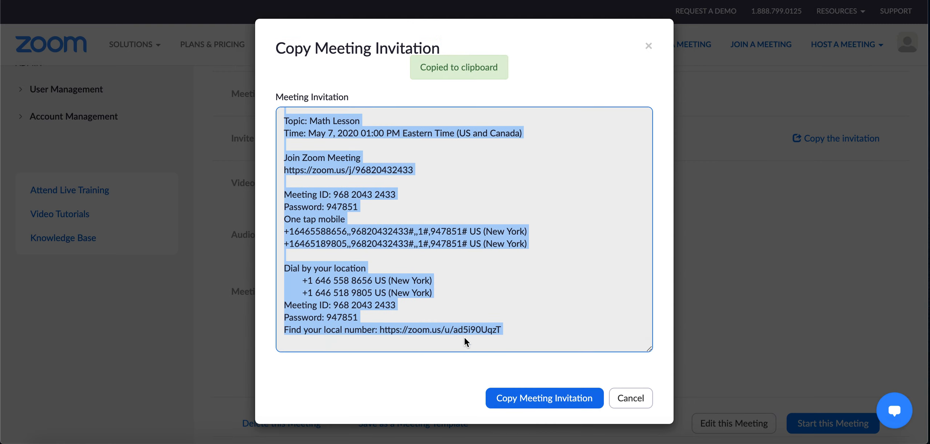
# Step: Highlight the invitation text from the topic line through the meeting password line, and close the invitation
pyautogui.scroll(1, 463, 336)
pyautogui.click(500, 225)
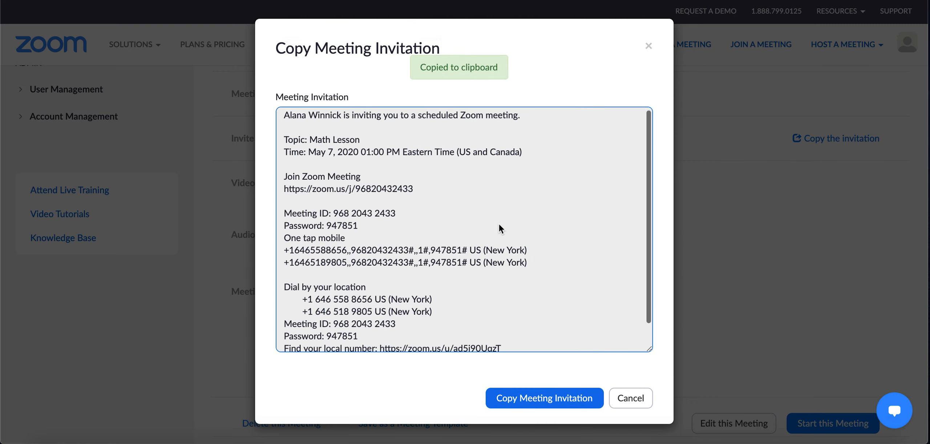
pyautogui.moveTo(285, 138); pyautogui.dragTo(337, 156)
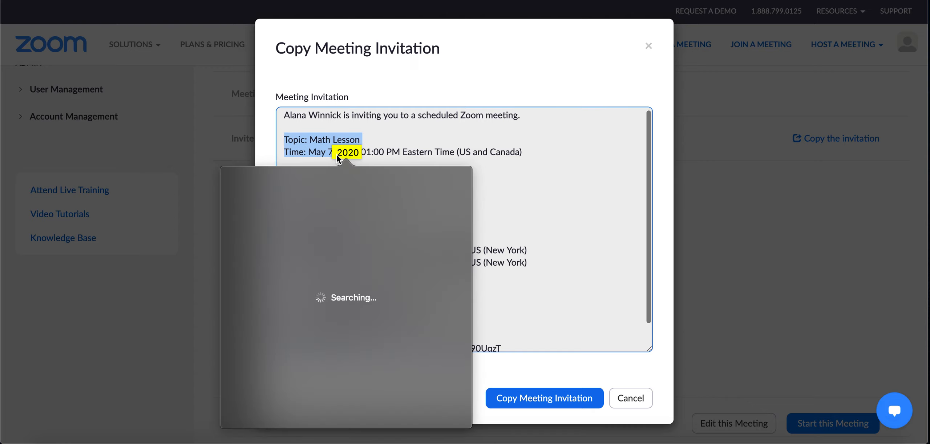
pyautogui.click(372, 133)
pyautogui.moveTo(284, 138); pyautogui.dragTo(372, 221)
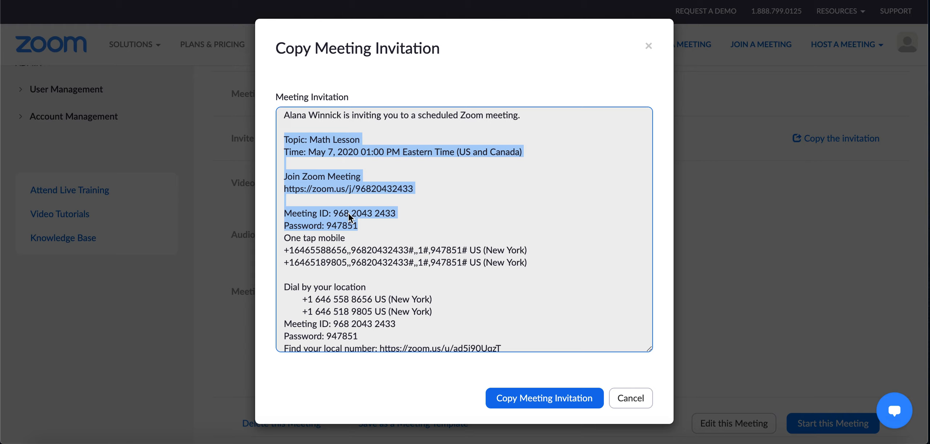
pyautogui.click(649, 45)
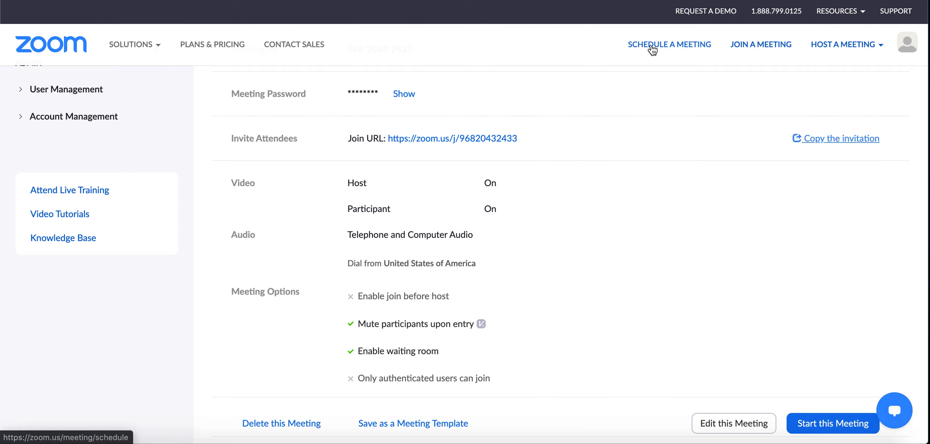
# Step: Go back to the Zoom home page and open the account's meetings list from there
pyautogui.scroll(5, 589, 157)
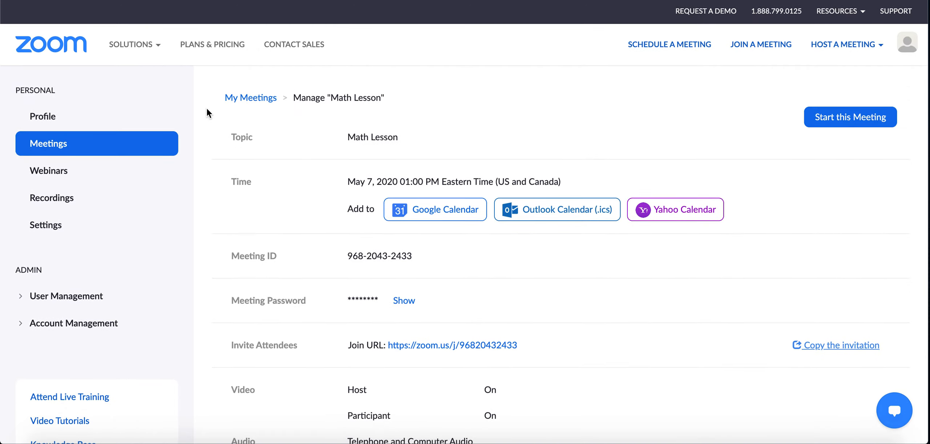
pyautogui.click(73, 47)
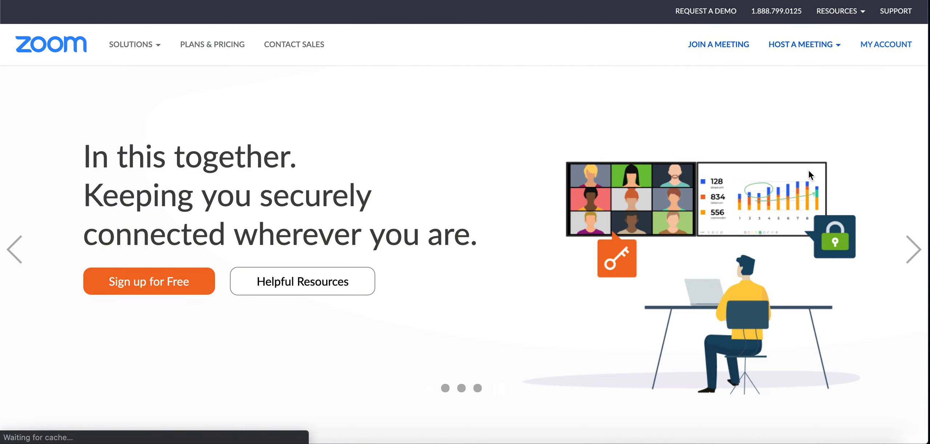
pyautogui.click(882, 49)
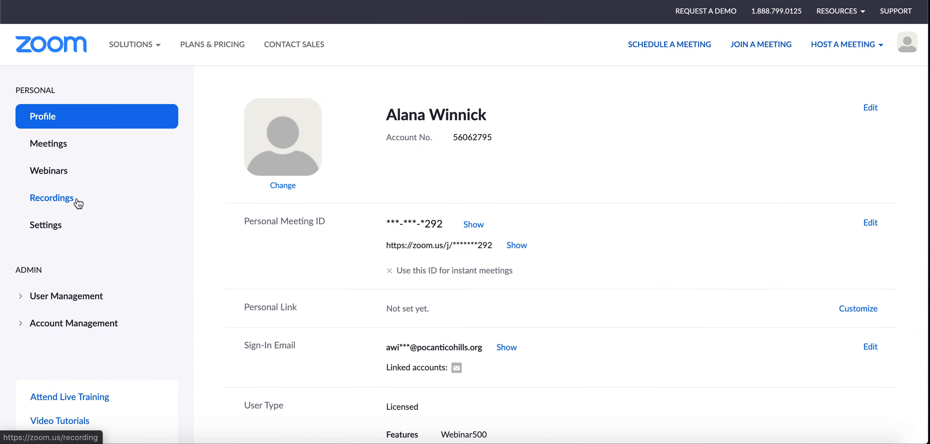
pyautogui.click(78, 149)
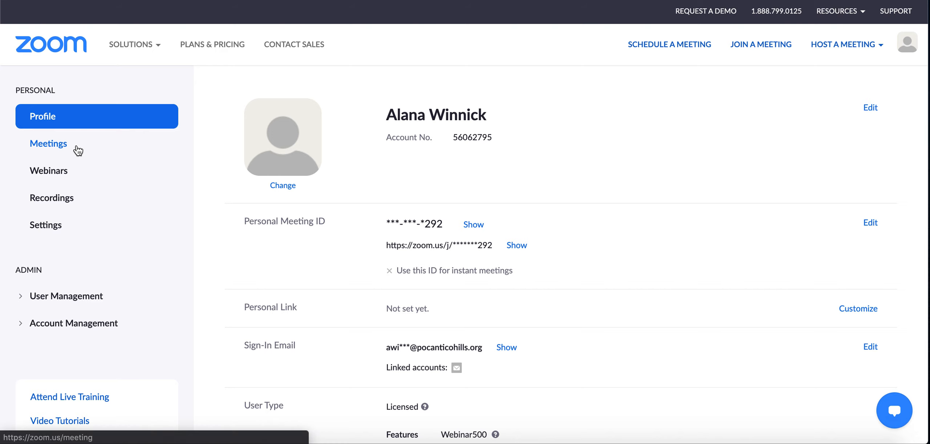